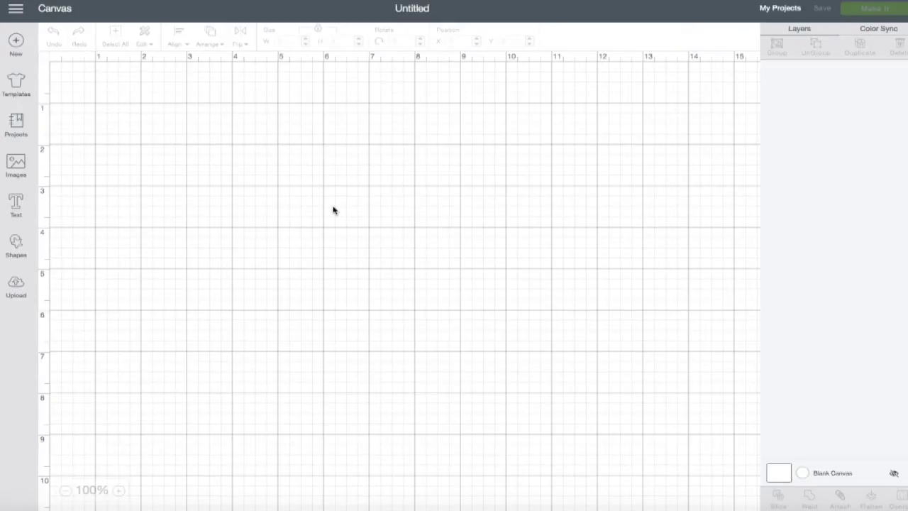
Step: Filter the image library to Cricut Access, Purchased and Printables images
click(16, 165)
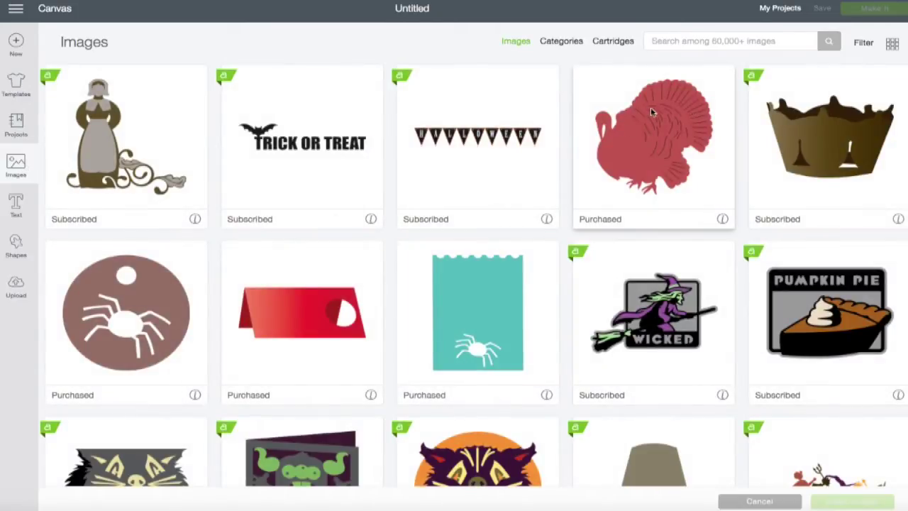
click(861, 44)
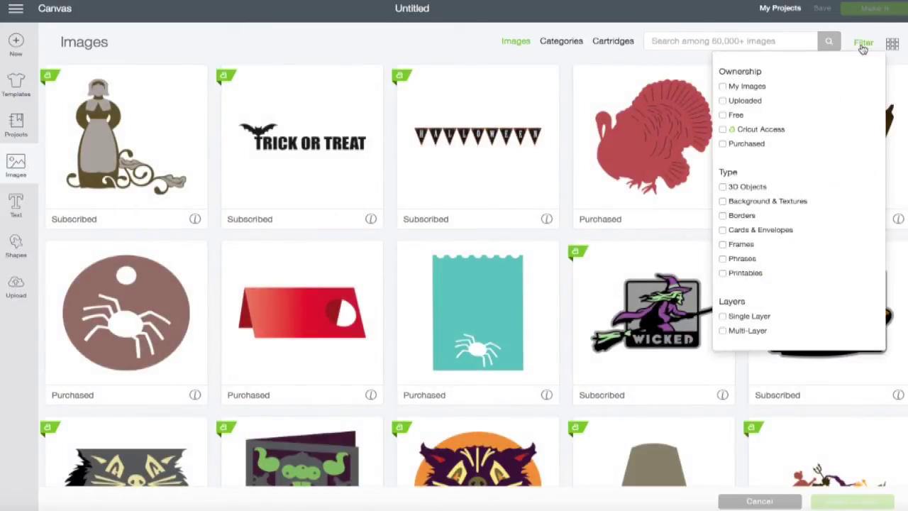
click(723, 129)
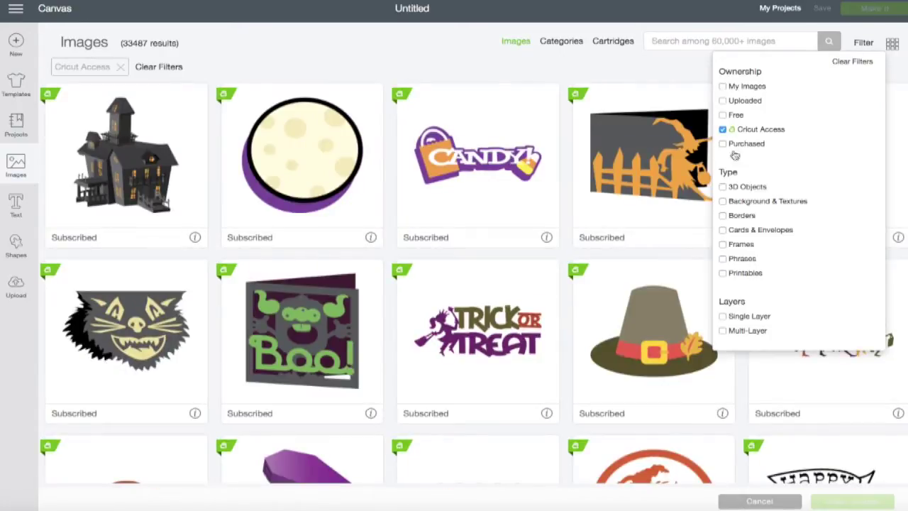
click(722, 144)
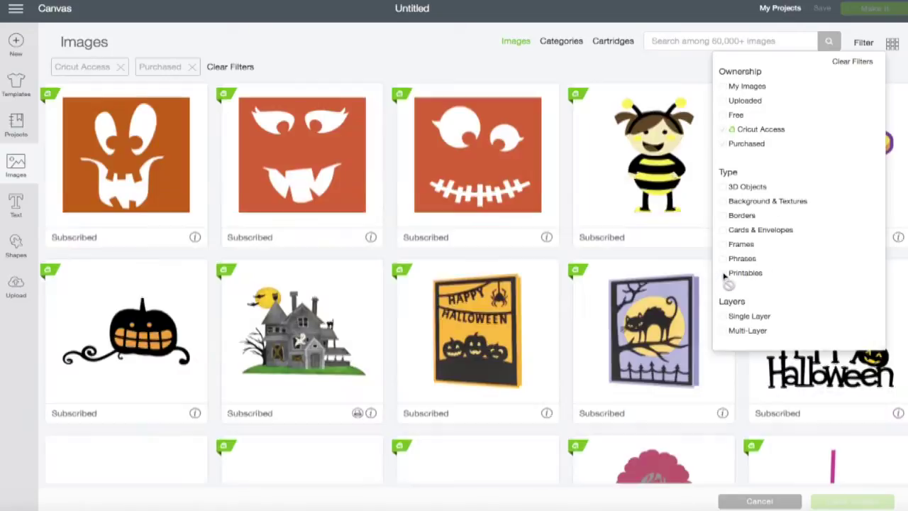
click(723, 274)
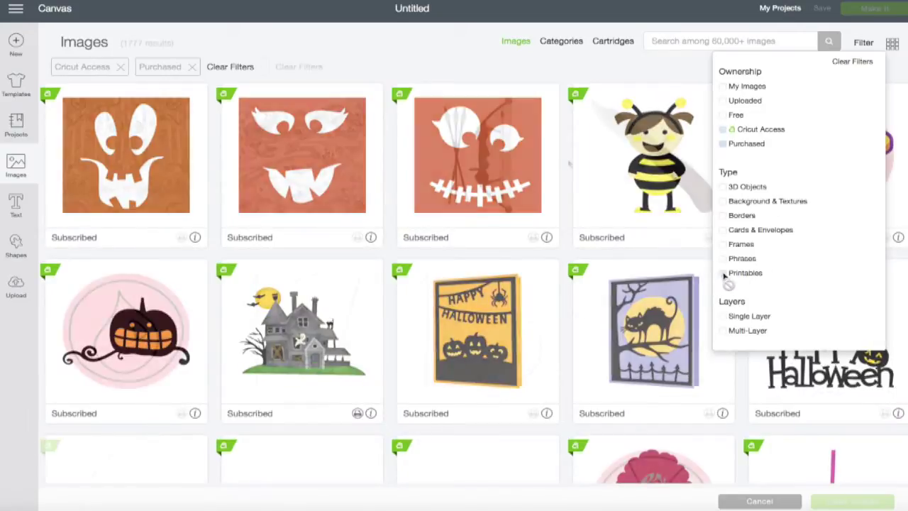
click(565, 164)
Step: Select the potted Christmas tree with birds from the filtered results
scroll(565, 164, down, 8)
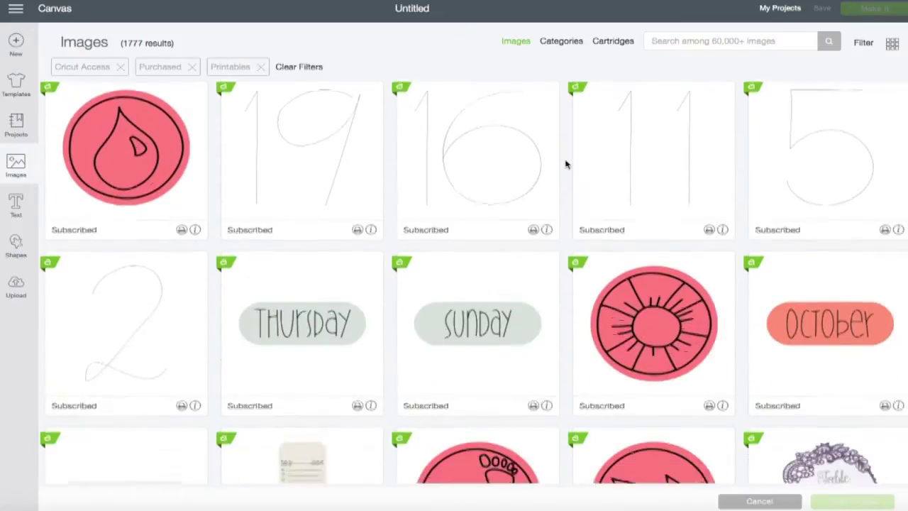
scroll(565, 165, down, 7)
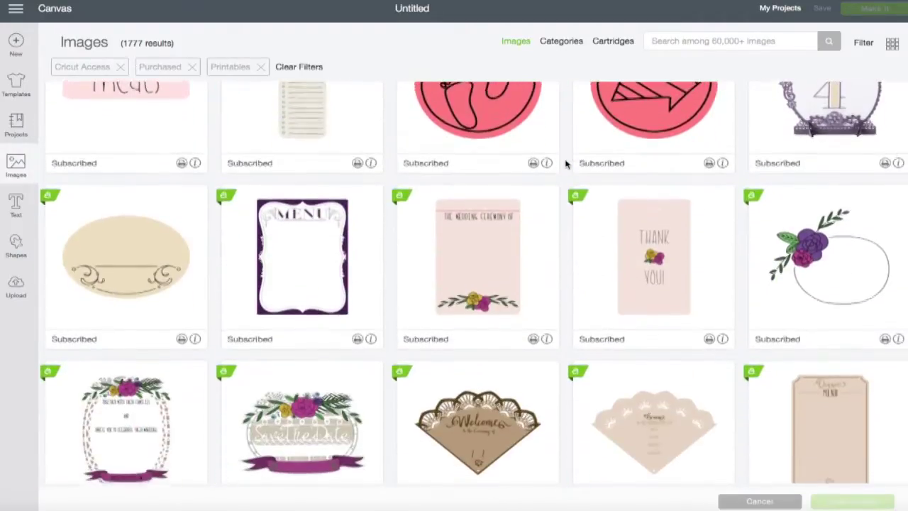
scroll(565, 164, down, 7)
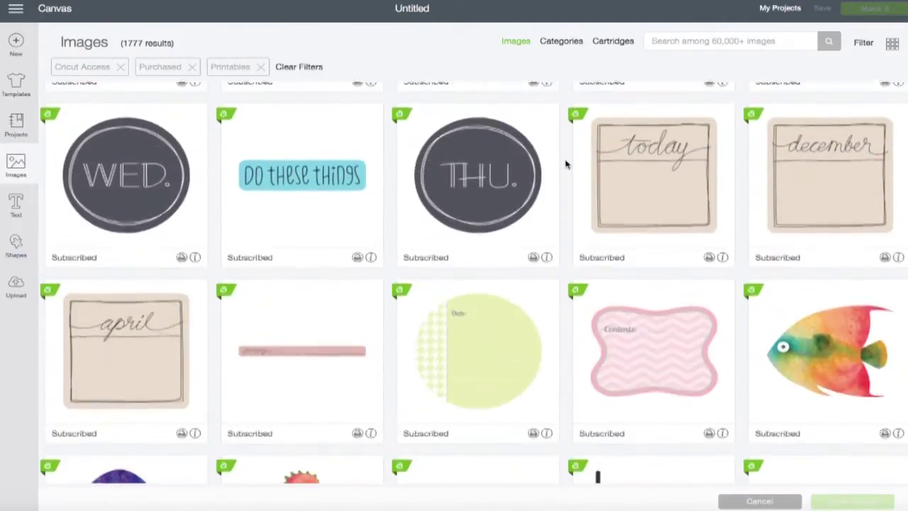
scroll(565, 164, down, 7)
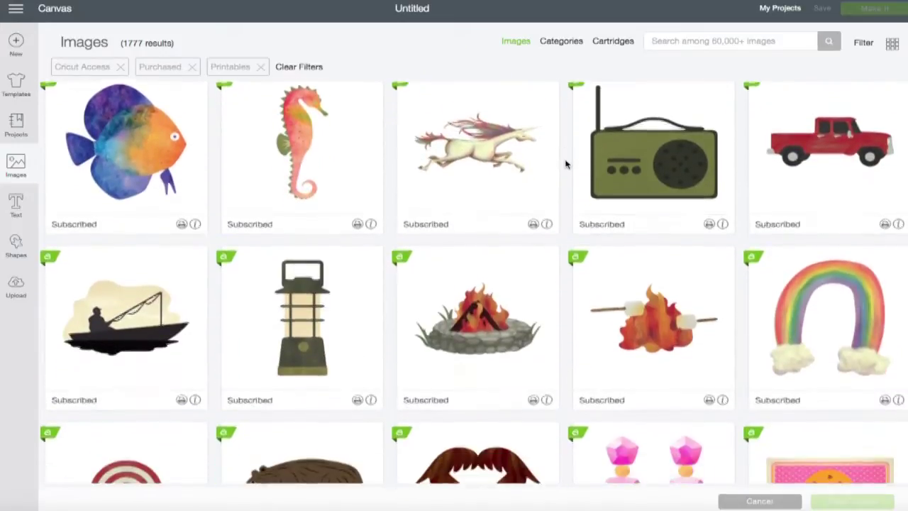
scroll(565, 164, down, 6)
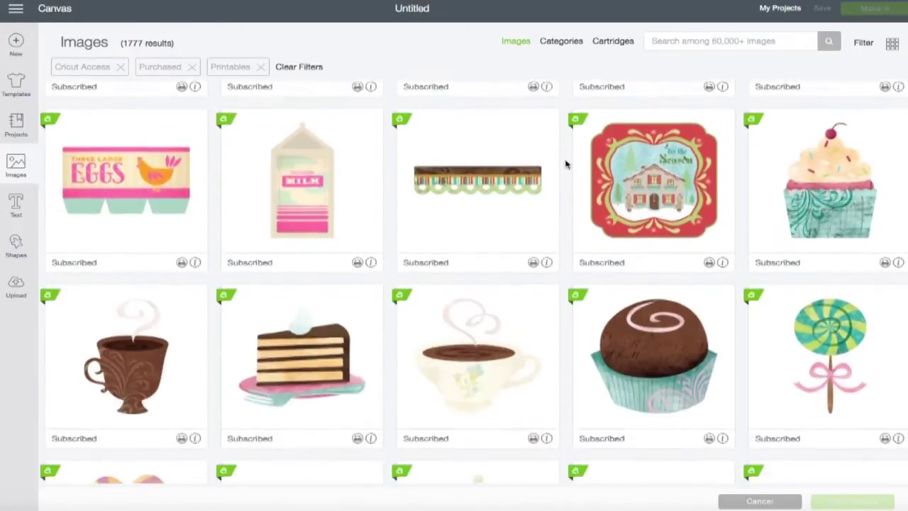
scroll(565, 165, down, 6)
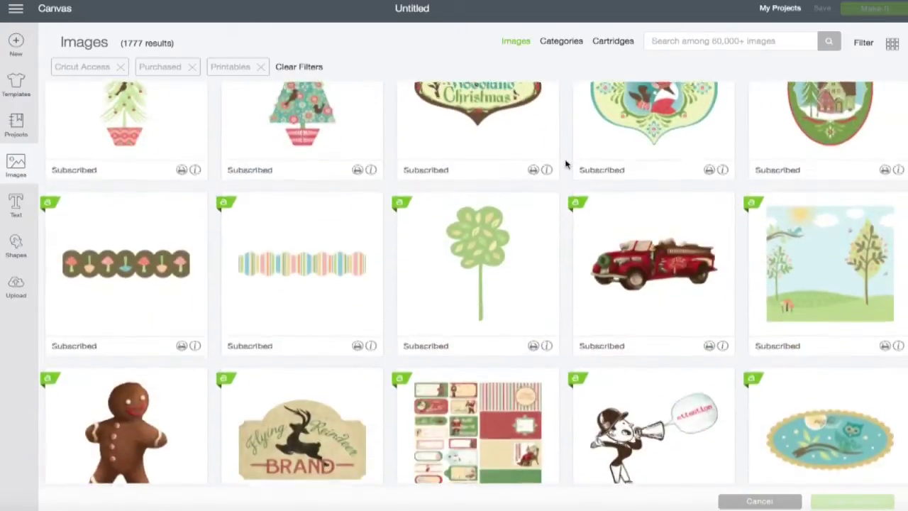
scroll(565, 164, up, 1)
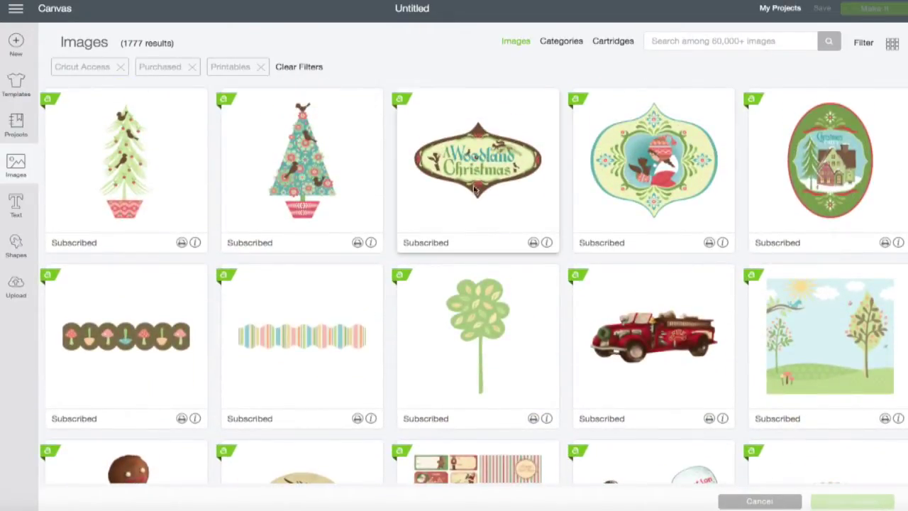
click(127, 199)
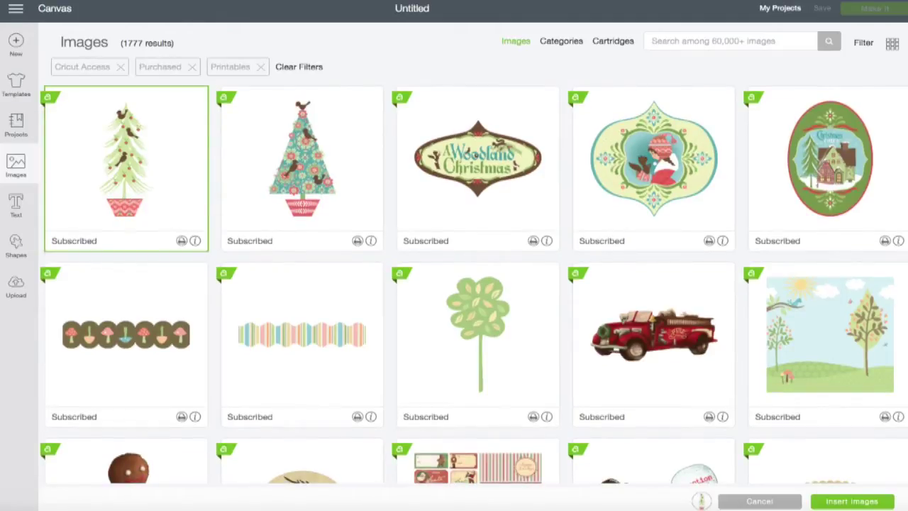
Step: Insert the Birds in a Tree image at about 2.013 × 4.583 in and move it to the top-left
click(861, 500)
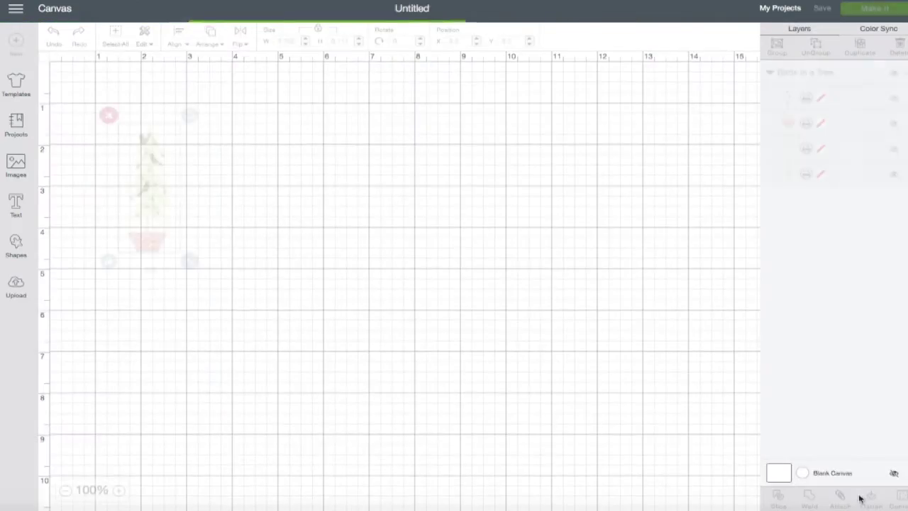
drag(190, 264, 249, 324)
click(334, 331)
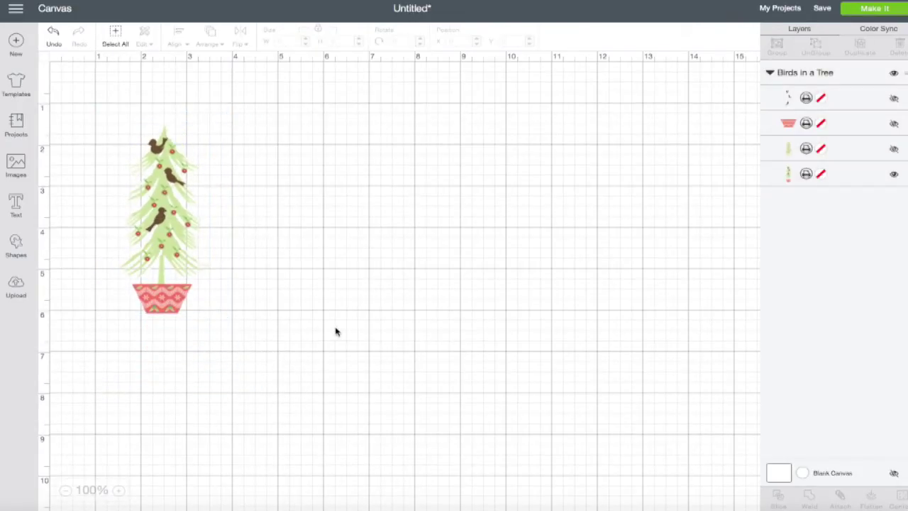
drag(167, 205, 135, 167)
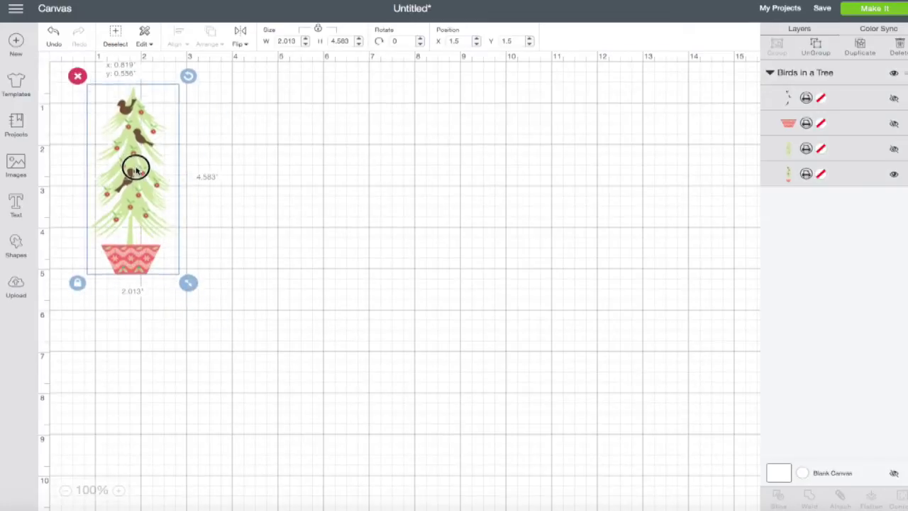
click(325, 224)
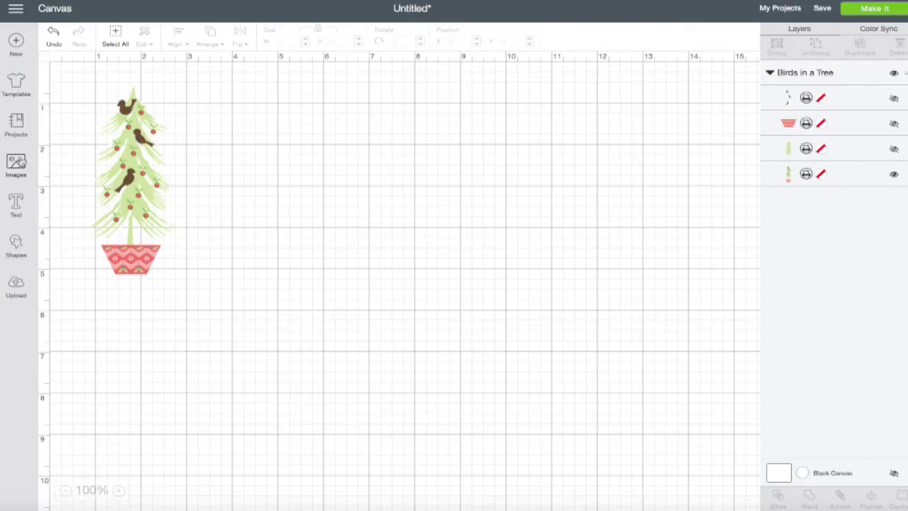
Step: Clear all active image filters and search the library for 'chr'
click(17, 163)
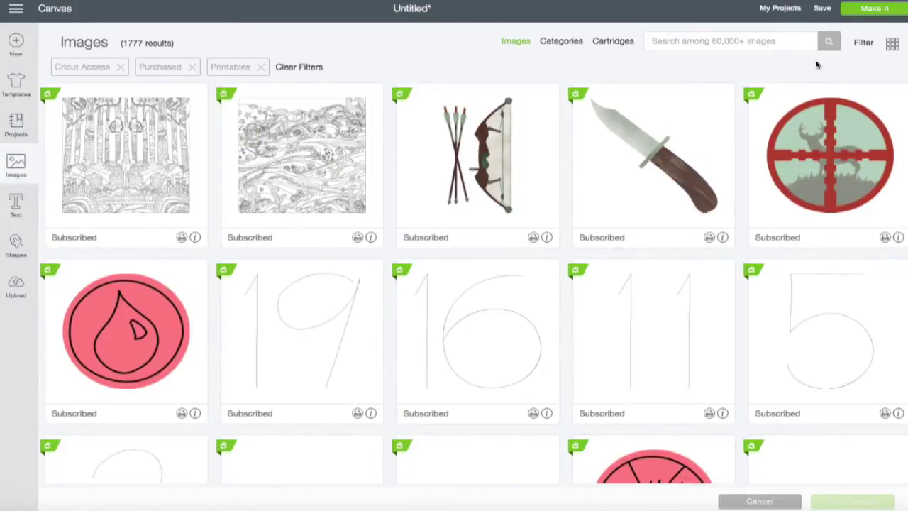
click(863, 42)
click(855, 65)
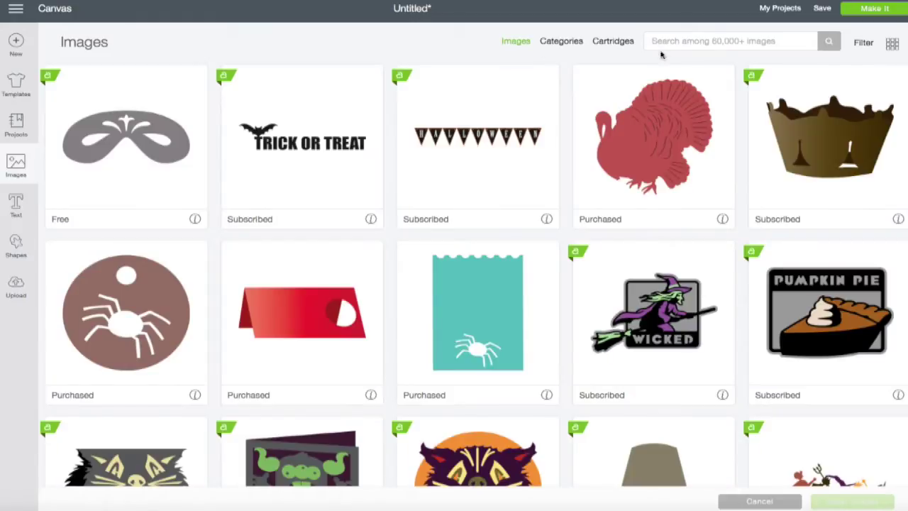
click(704, 43)
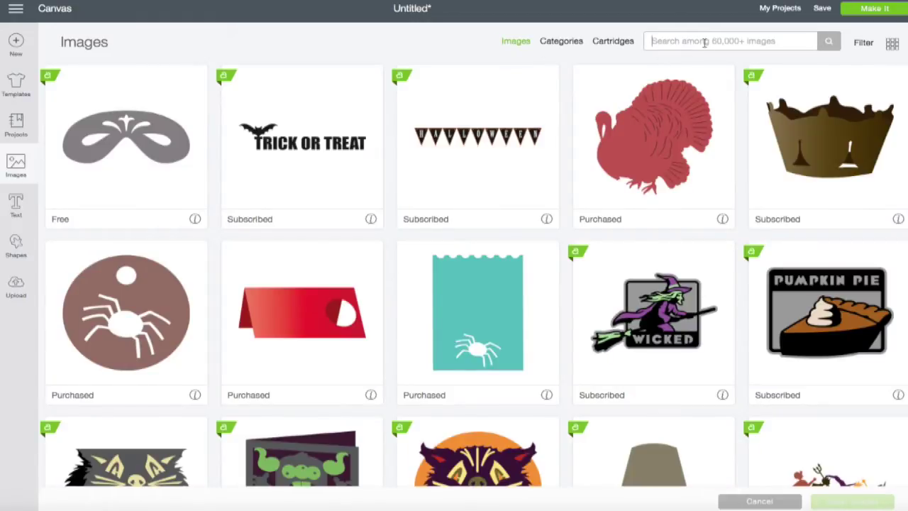
text(chris)
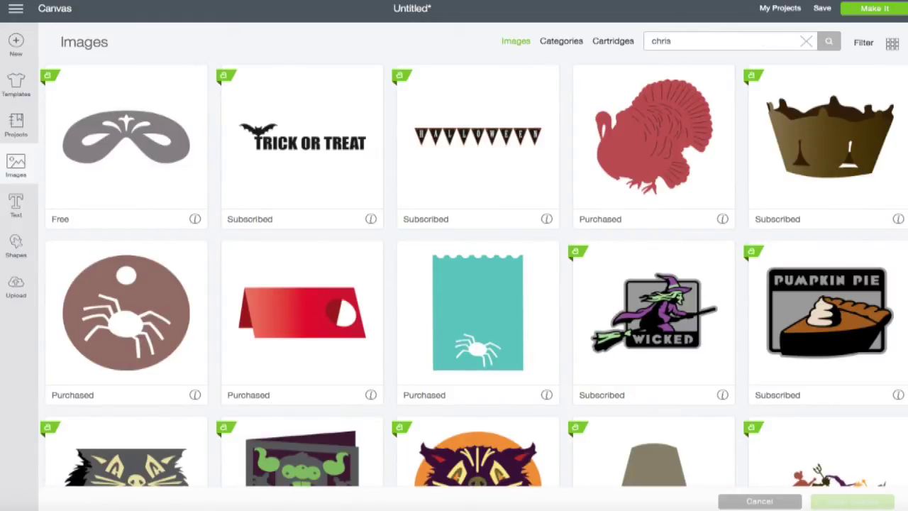
Step: Browse image categories and open the Christmas category
click(561, 40)
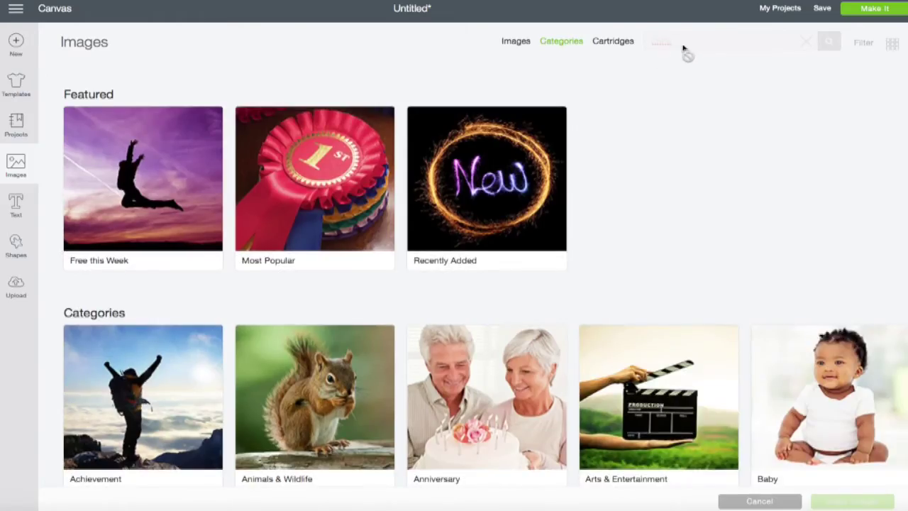
scroll(414, 440, down, 3)
scroll(472, 431, down, 8)
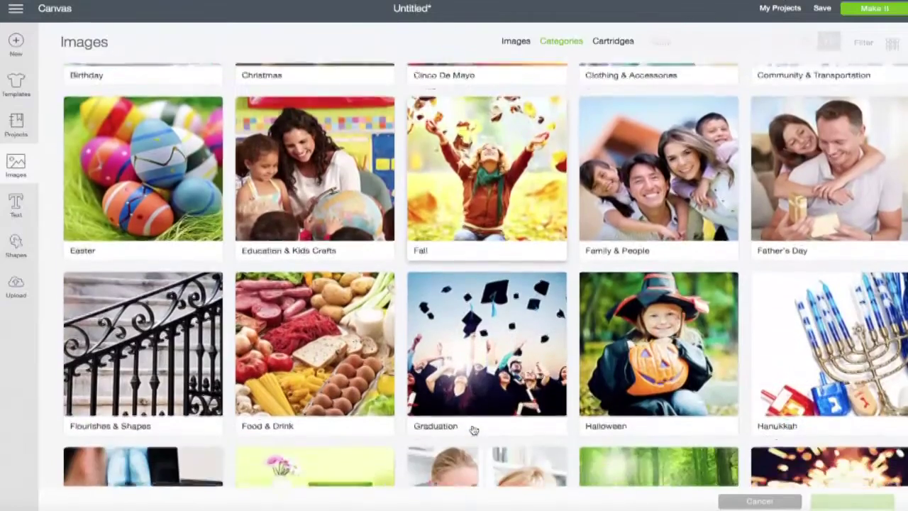
scroll(473, 431, down, 5)
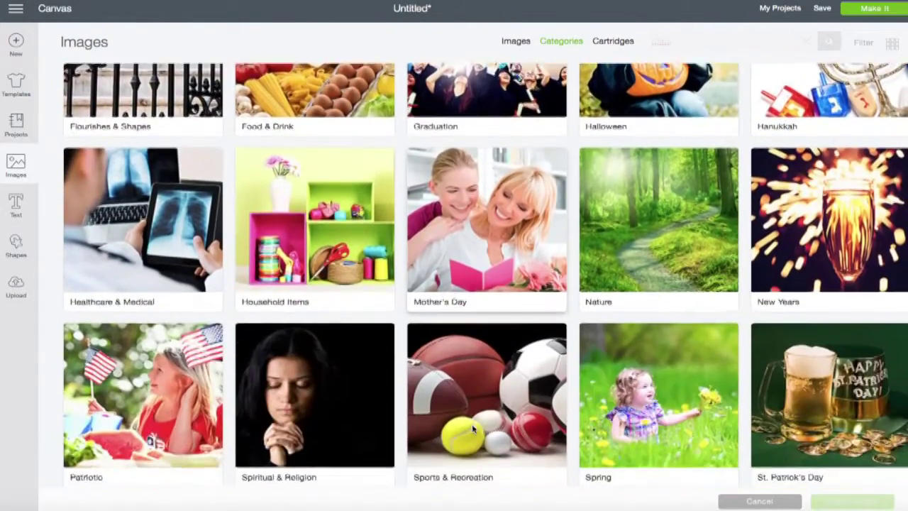
scroll(473, 429, up, 15)
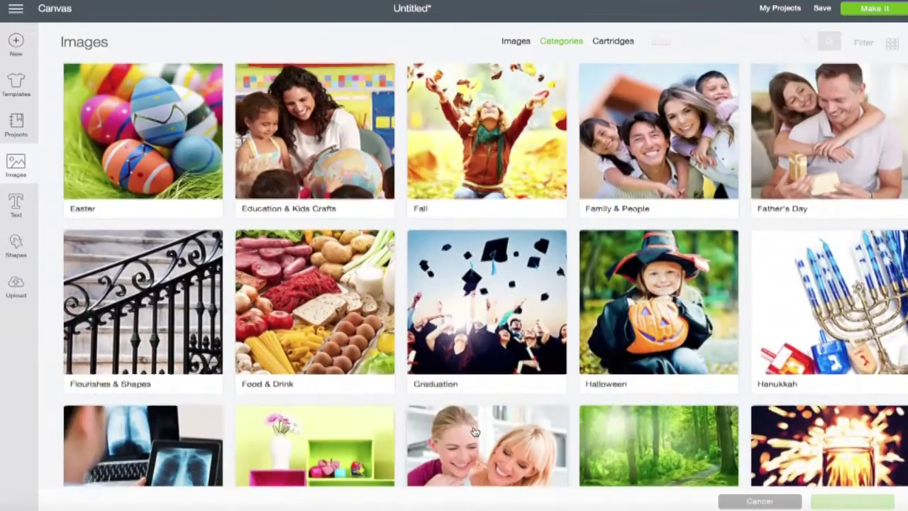
scroll(473, 430, up, 1)
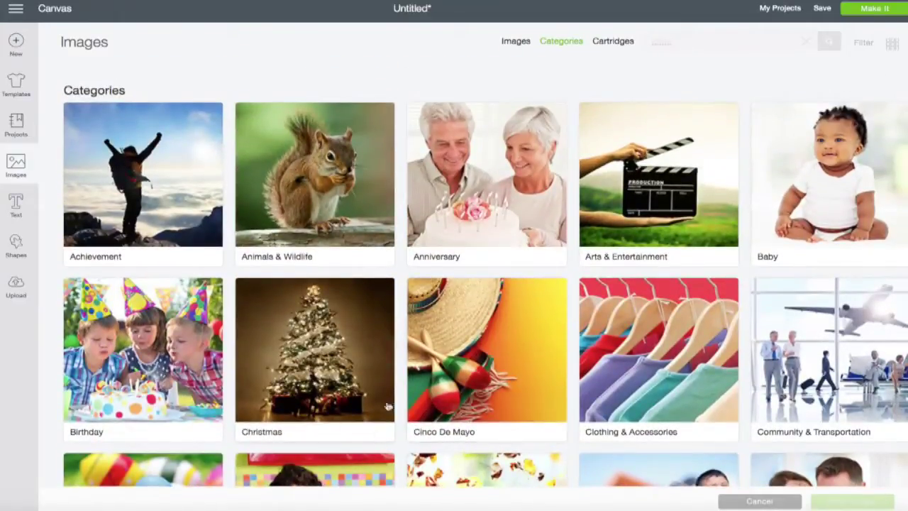
click(308, 374)
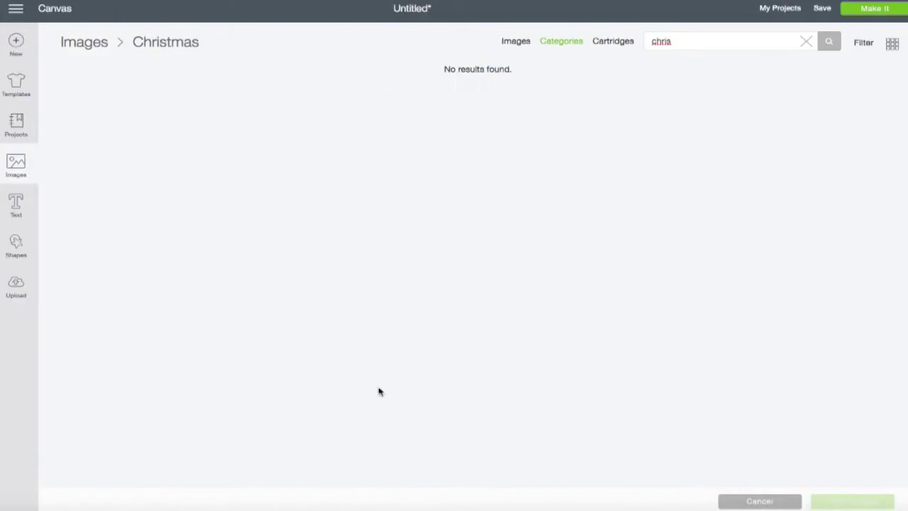
Step: Clear the search and select the red Snowflake Mittens image
click(807, 44)
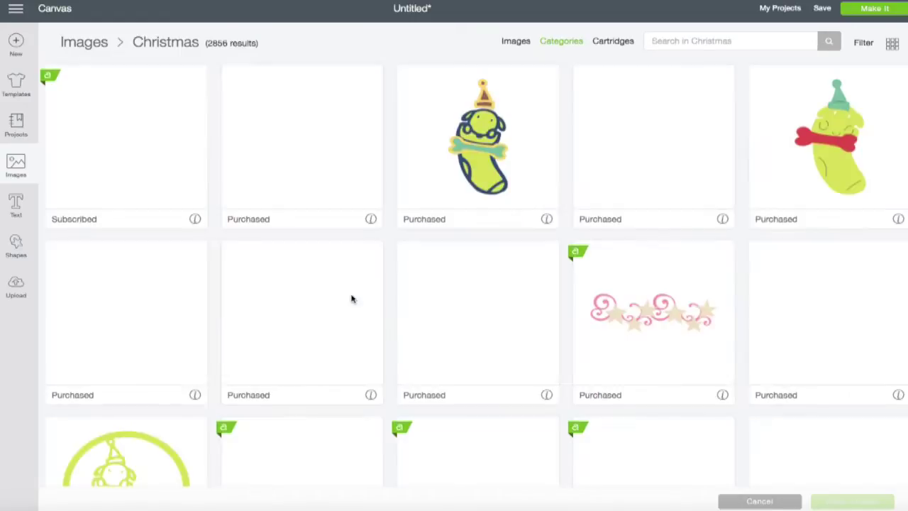
scroll(351, 298, down, 5)
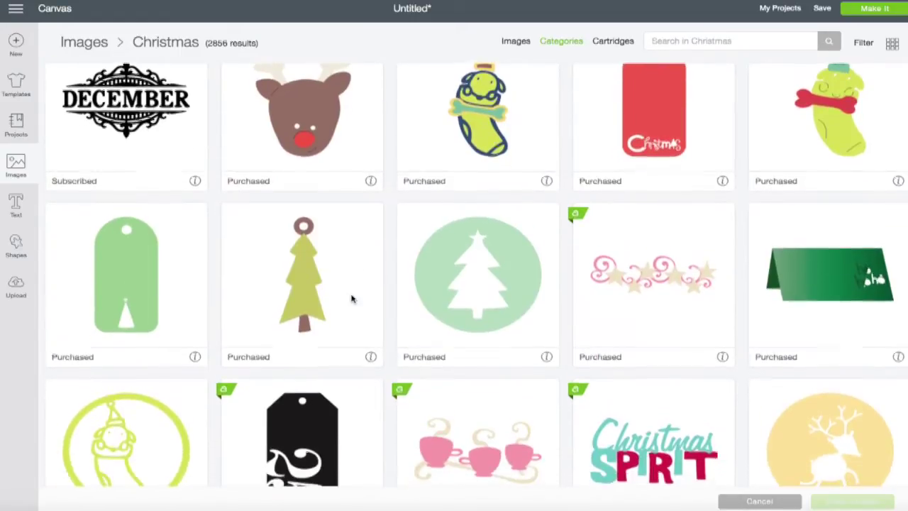
scroll(351, 299, down, 7)
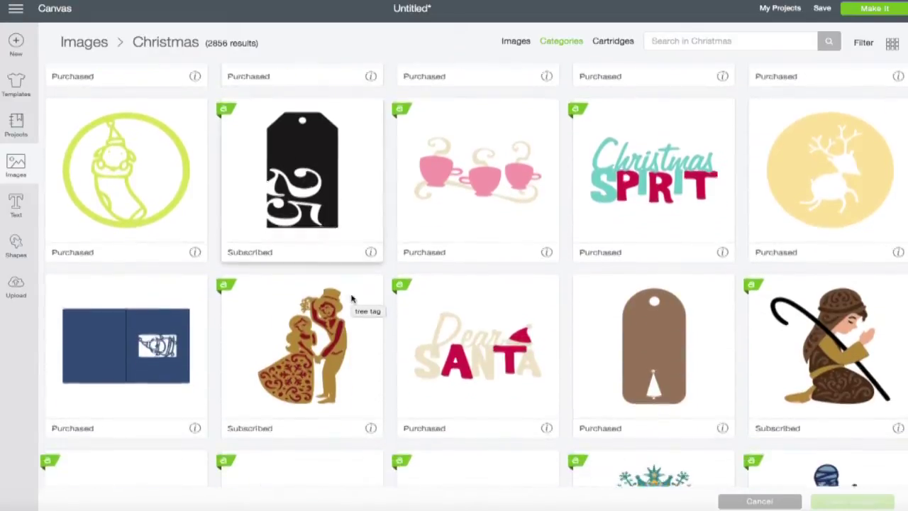
scroll(351, 299, down, 6)
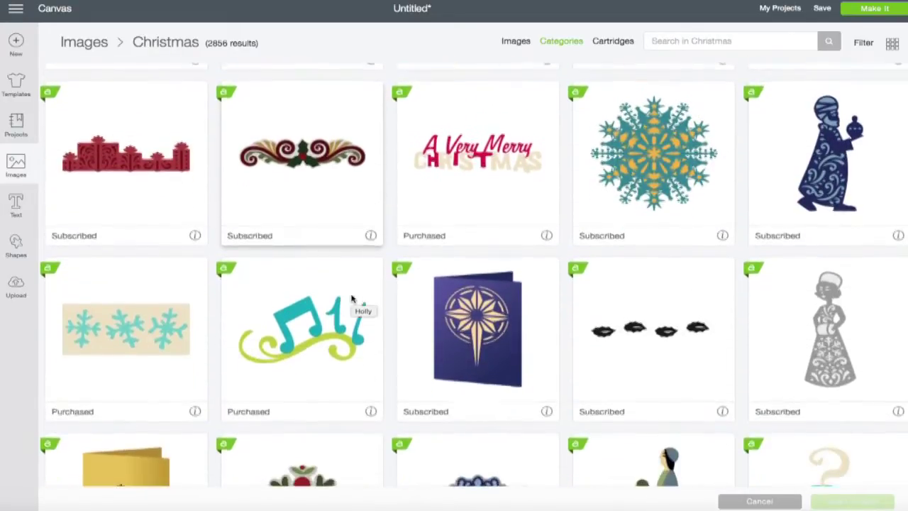
scroll(351, 299, down, 5)
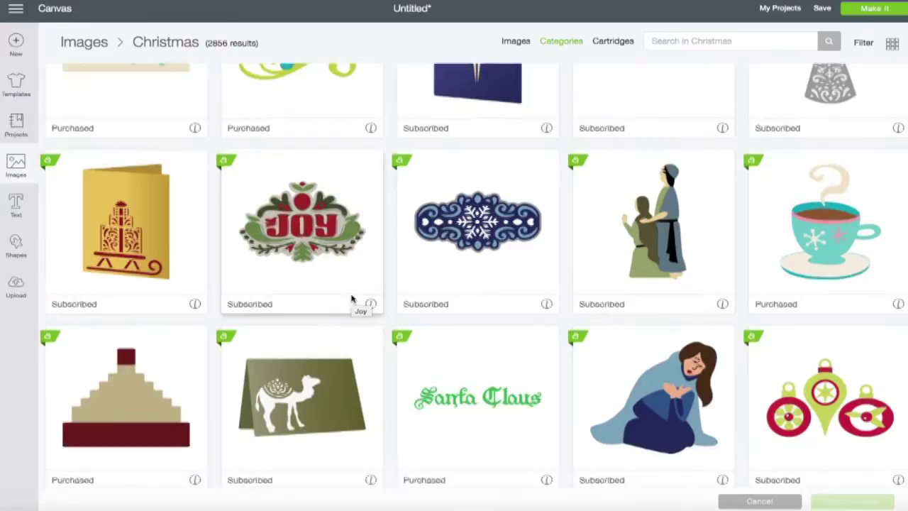
scroll(351, 298, down, 7)
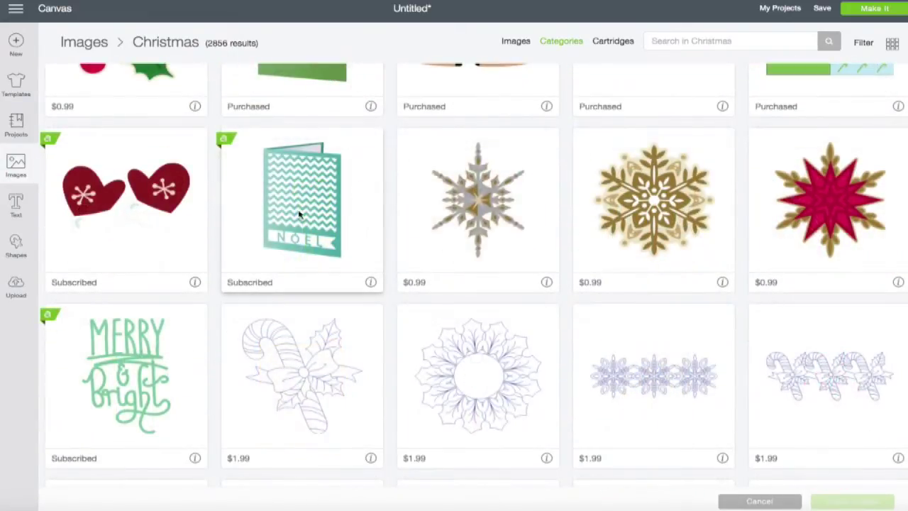
click(119, 220)
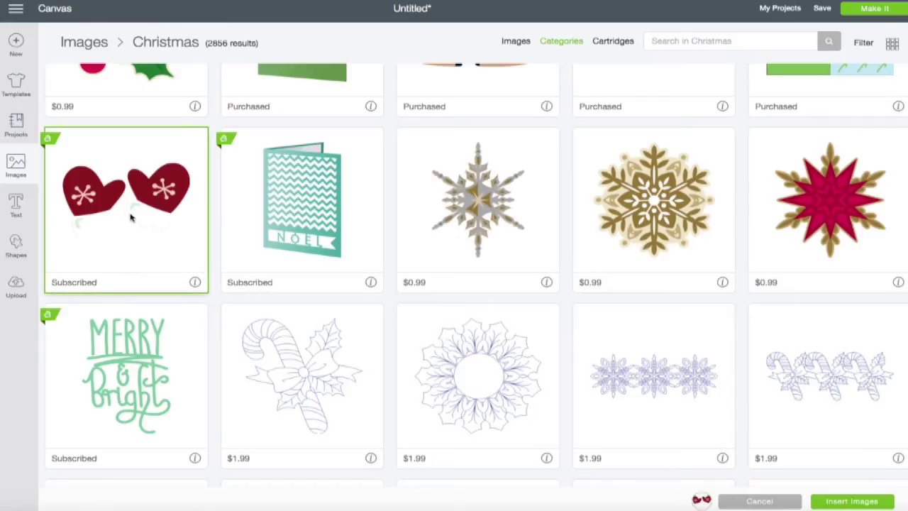
Step: Insert the mittens beside the tree, resize to 4.225 × 2.726 in, and flatten them
click(850, 500)
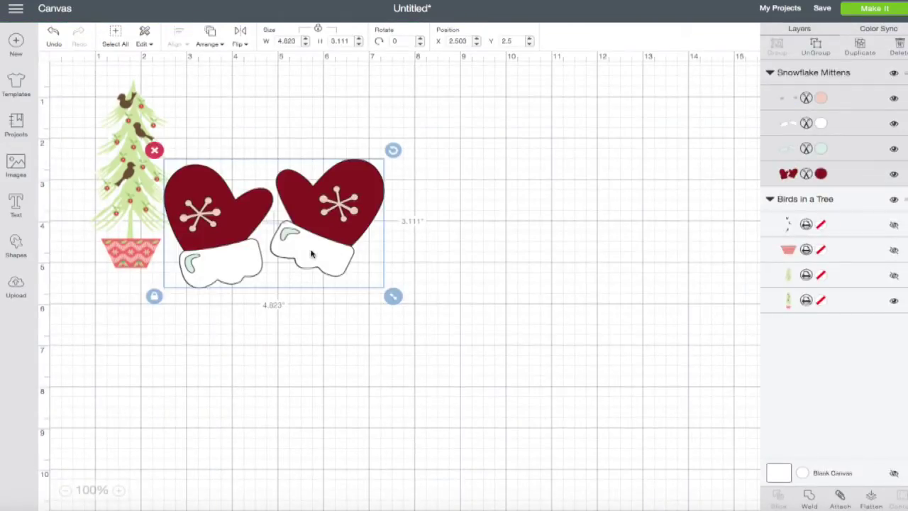
drag(311, 254, 347, 195)
drag(431, 239, 403, 224)
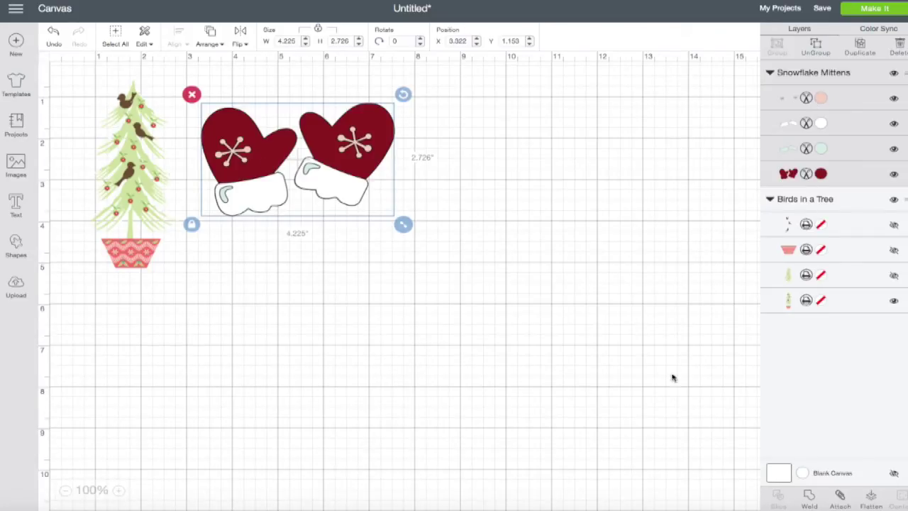
click(873, 500)
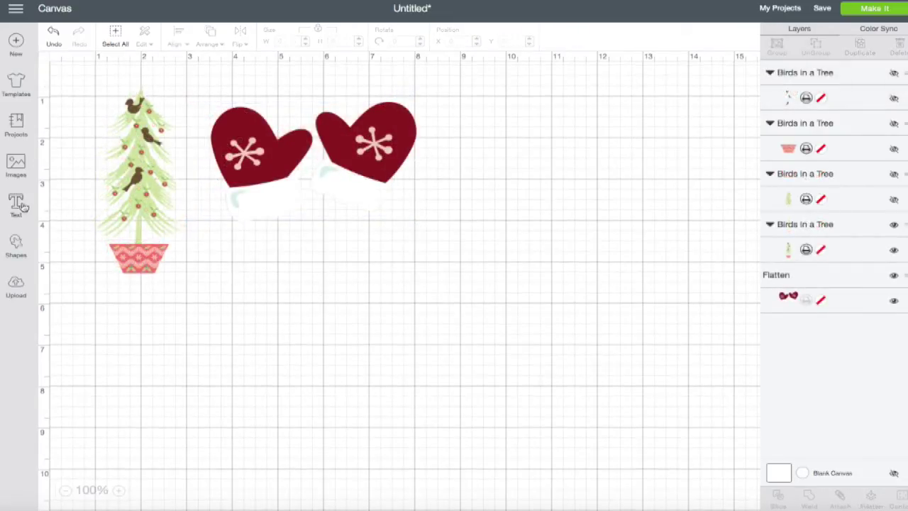
Step: Insert the Merry & Bright banner image onto the canvas
click(16, 165)
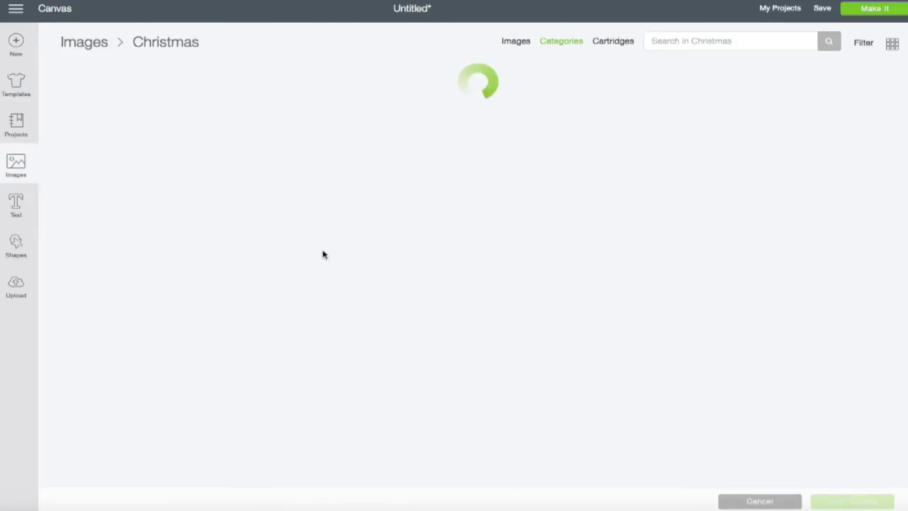
scroll(334, 273, down, 15)
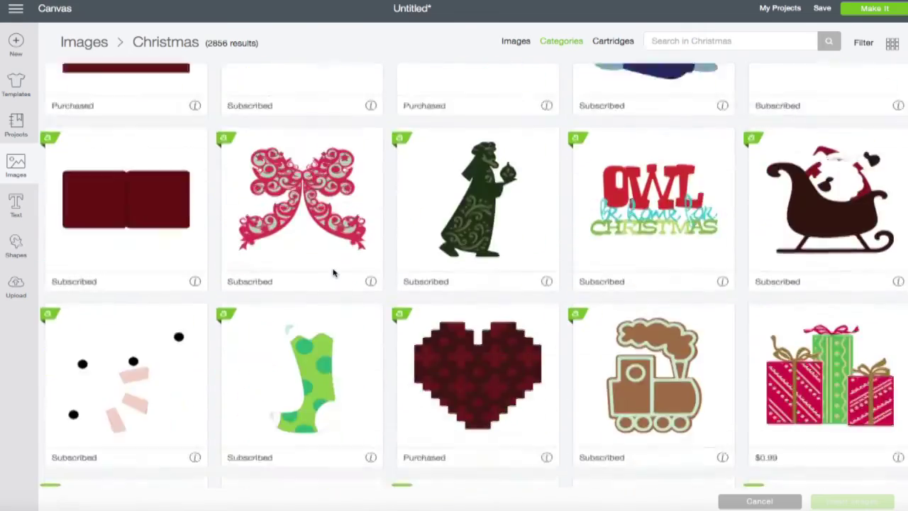
scroll(333, 273, down, 20)
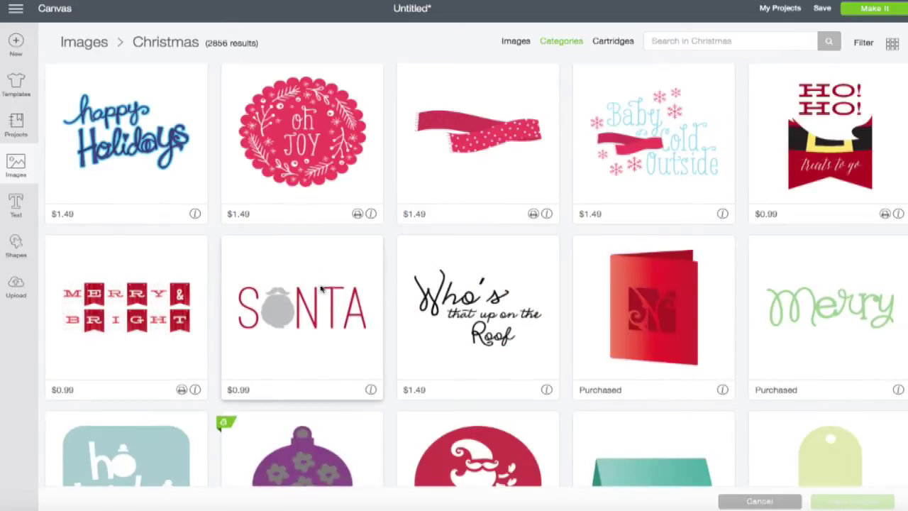
click(130, 324)
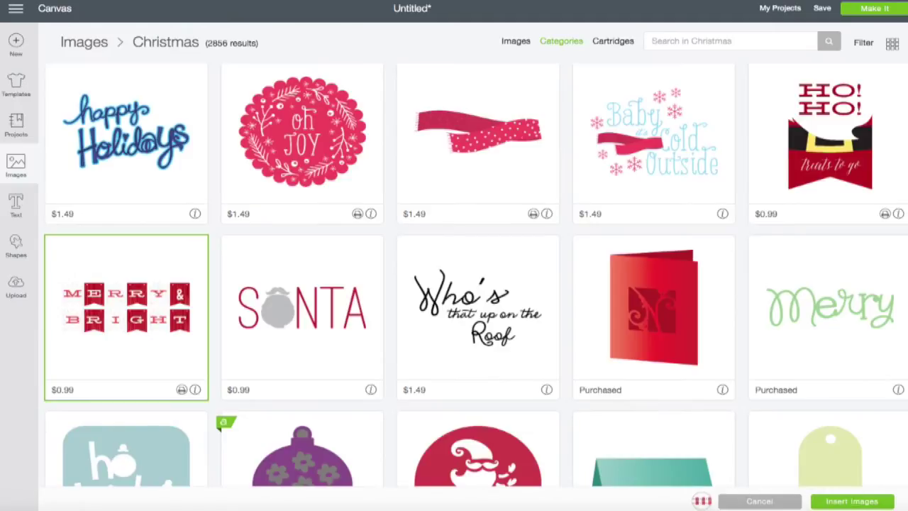
click(850, 501)
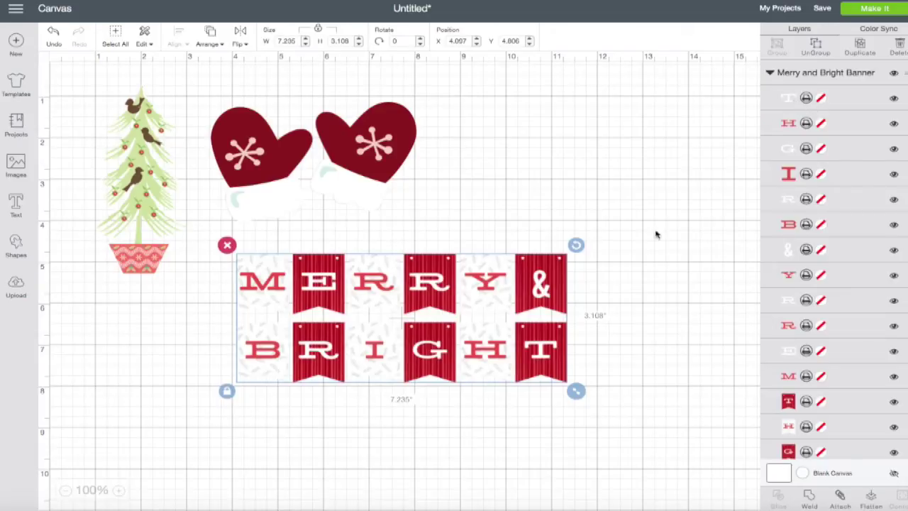
Step: Shrink the banner to about 5.8 in wide under the mittens and start Make It
drag(575, 390, 499, 349)
drag(374, 268, 348, 257)
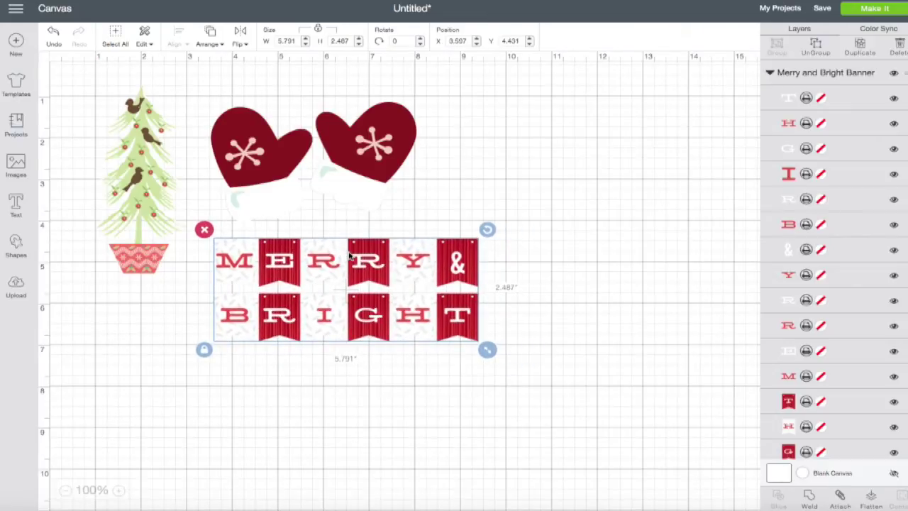
click(871, 15)
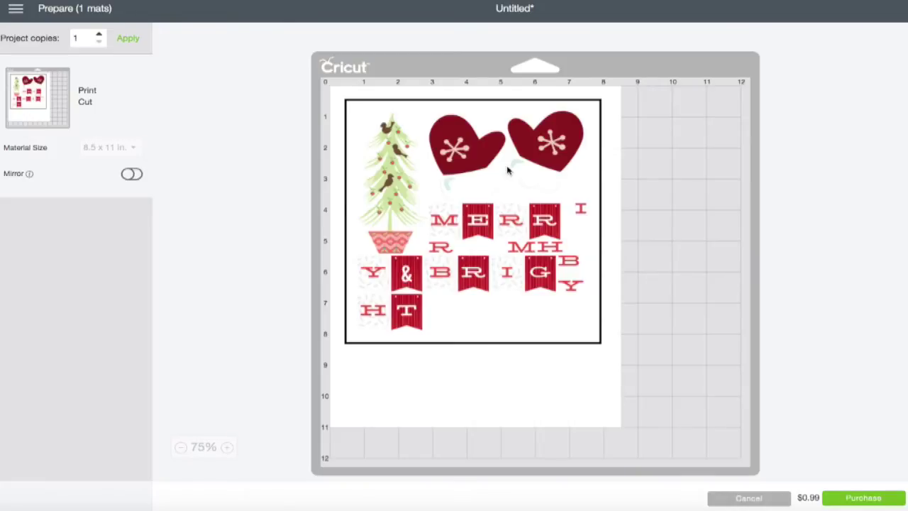
Step: Delete the Merry & Bright banner and continue the tree and mittens past the Prepare screen
click(750, 498)
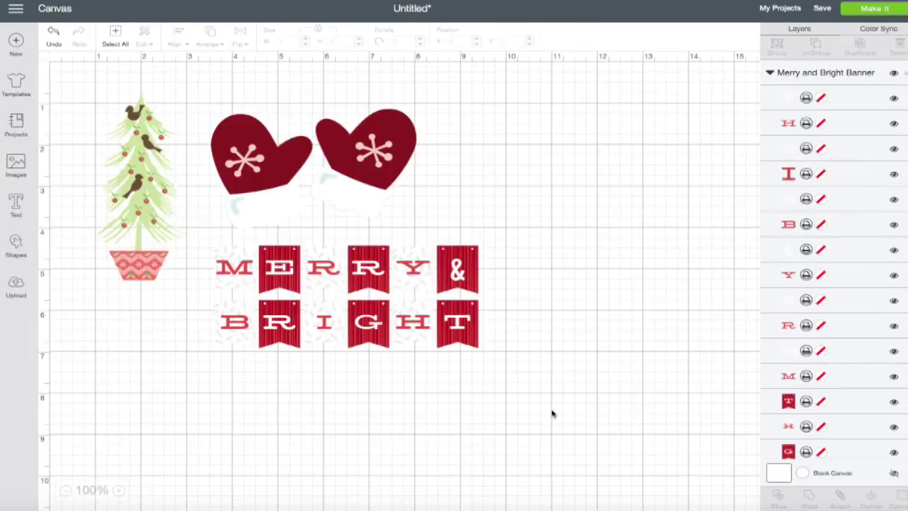
drag(197, 234, 536, 395)
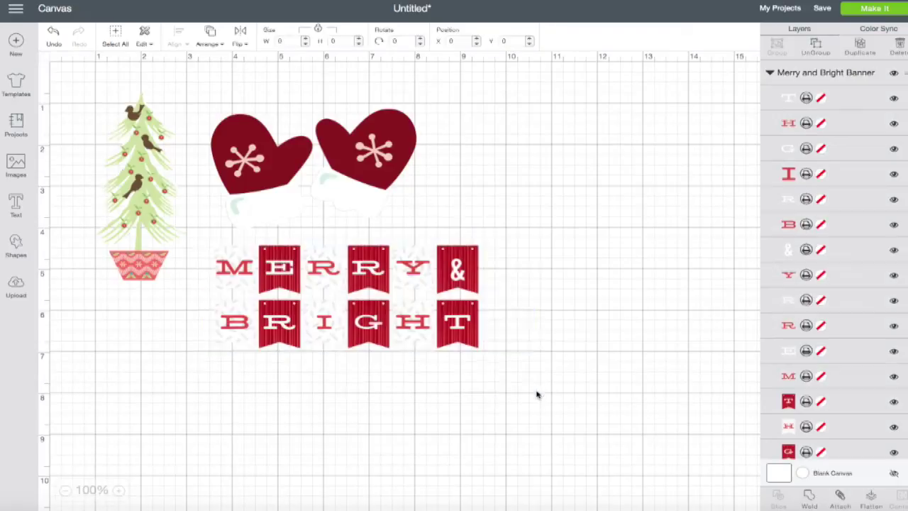
key(Delete)
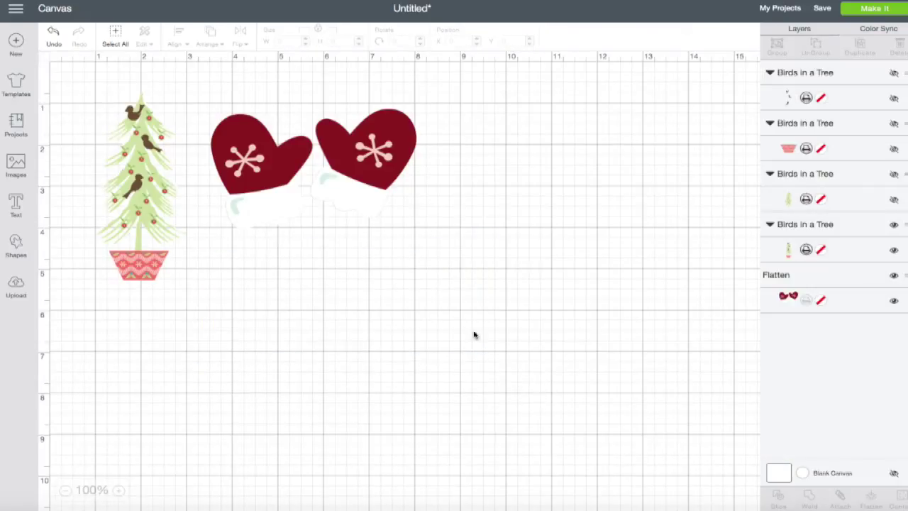
click(877, 9)
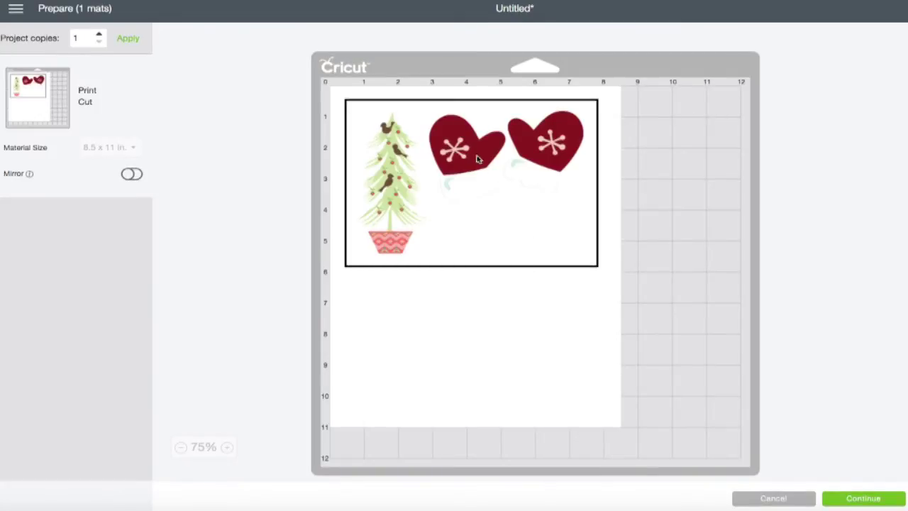
click(863, 498)
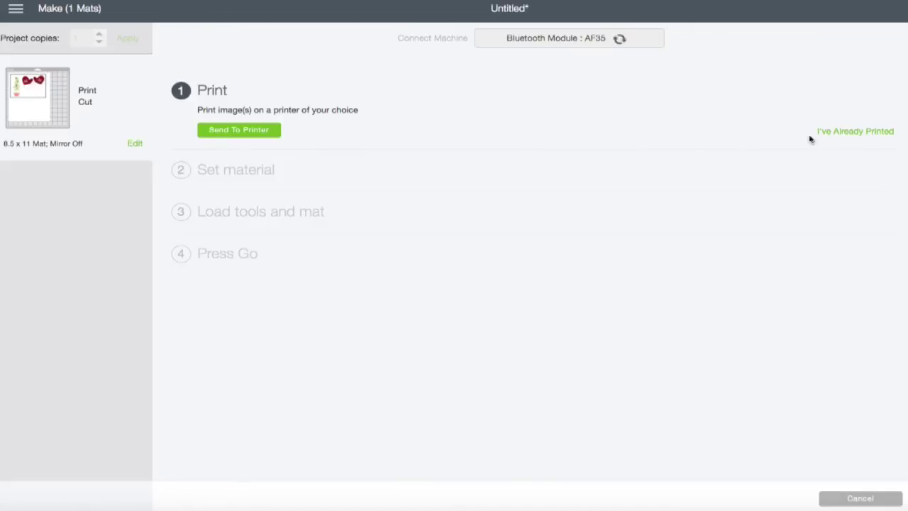
Step: Mark the print step as already printed
click(848, 137)
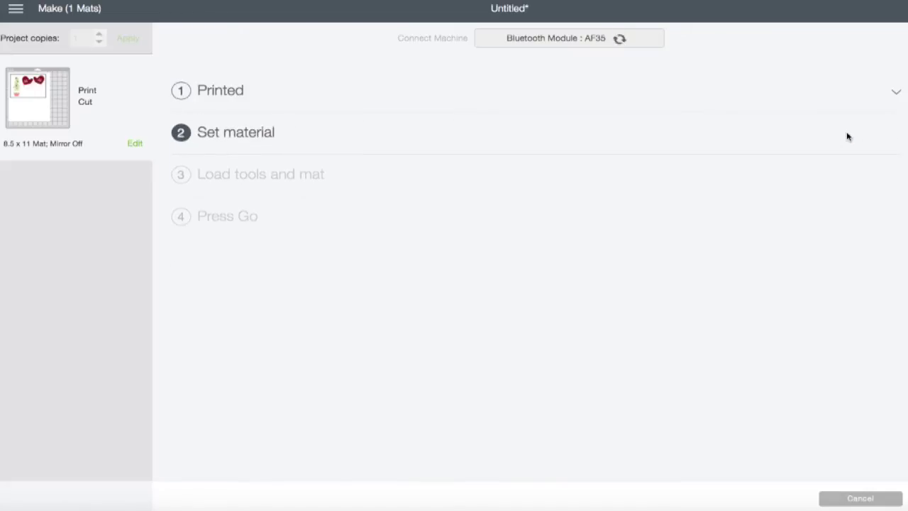